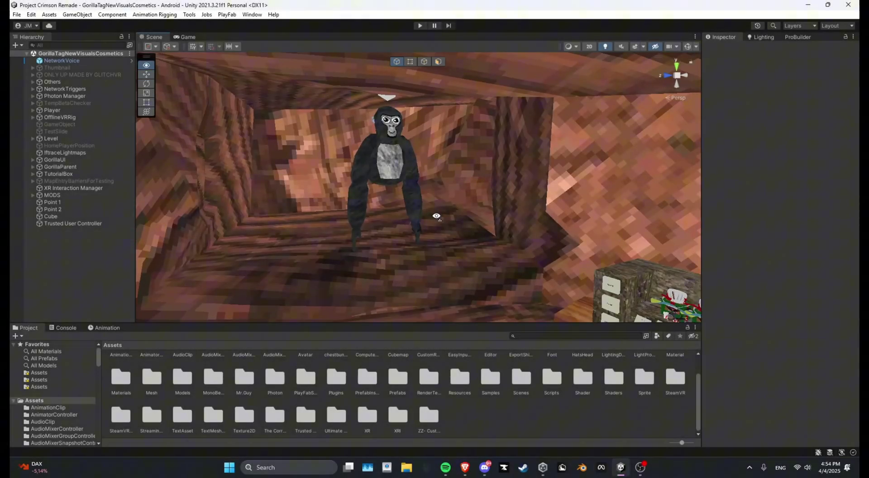
- Switch to Discord and look up the Trusted User package posted in the trusted-user channel of Skelos Unity Hub
right_drag(436, 216, 437, 218)
key(w)
drag(0, 49, 475, 28)
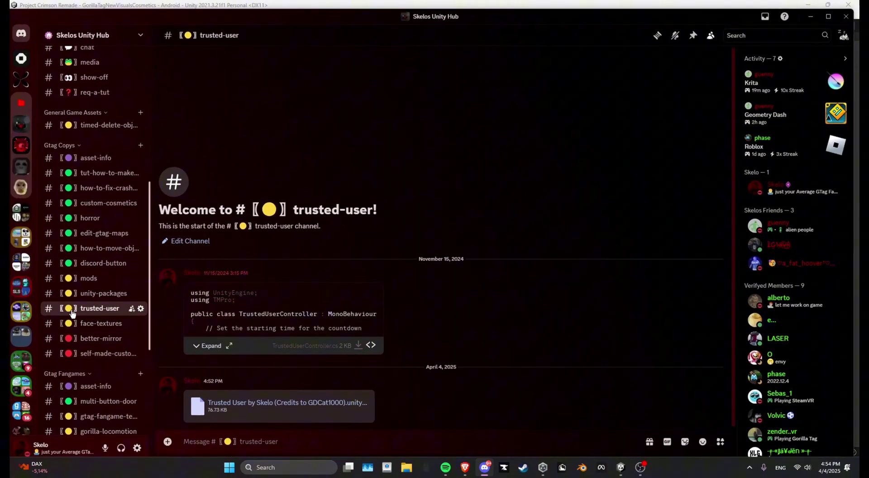
mouse_move(282, 421)
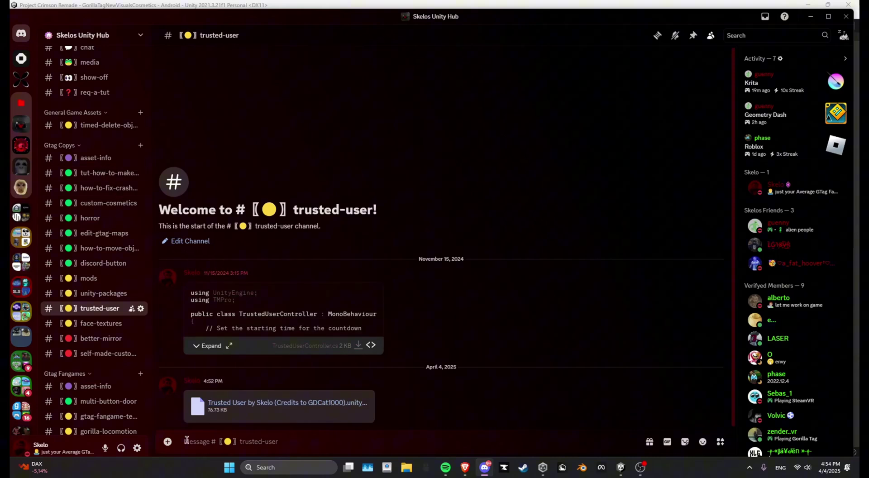
drag(677, 19, 10, 25)
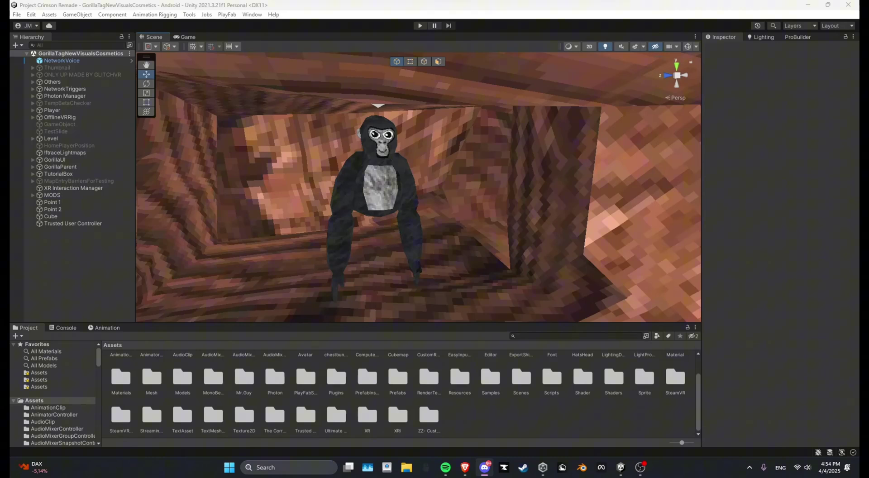
- Open the "Trusted User by Skelo" folder in Unity and examine its prefab and its Textures, Scripts and Materials subfolders
right_drag(525, 239, 462, 242)
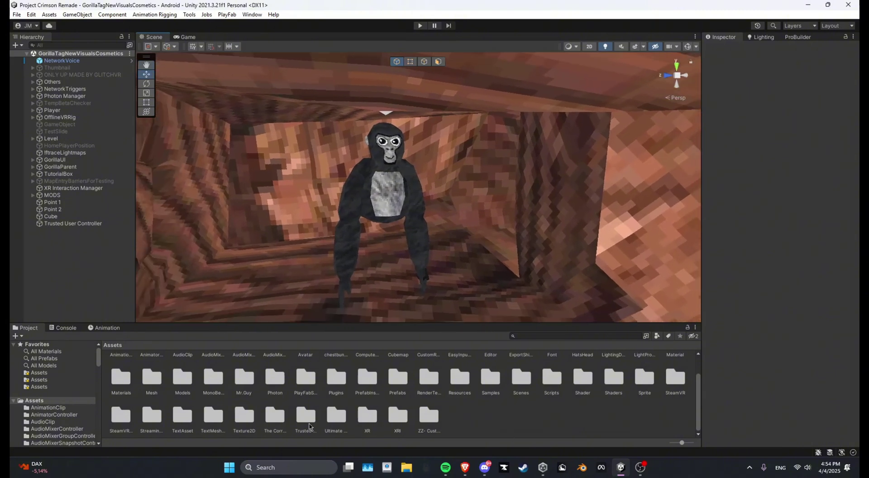
double_click(309, 416)
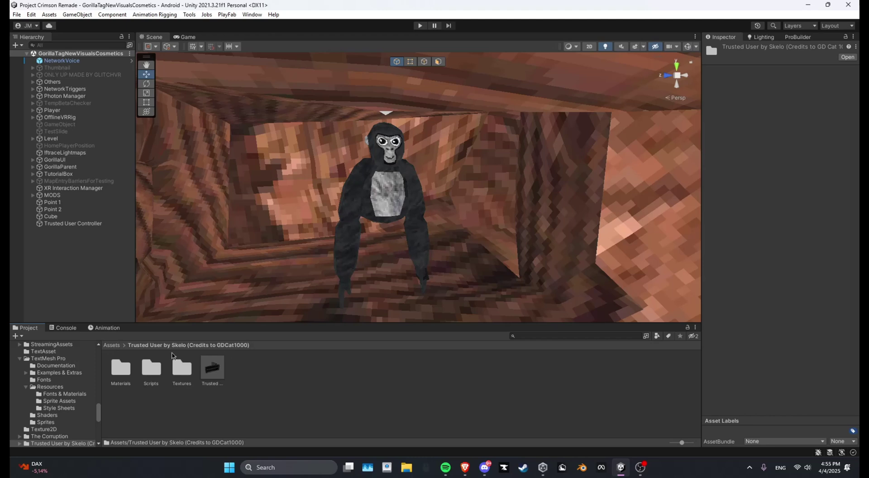
click(211, 372)
click(184, 375)
click(153, 373)
click(126, 376)
mouse_move(508, 288)
right_down()
mouse_move(520, 259)
mouse_move(446, 270)
mouse_move(714, 264)
mouse_move(493, 248)
mouse_move(539, 261)
mouse_move(675, 256)
mouse_move(696, 279)
mouse_move(473, 297)
mouse_move(502, 300)
right_up()
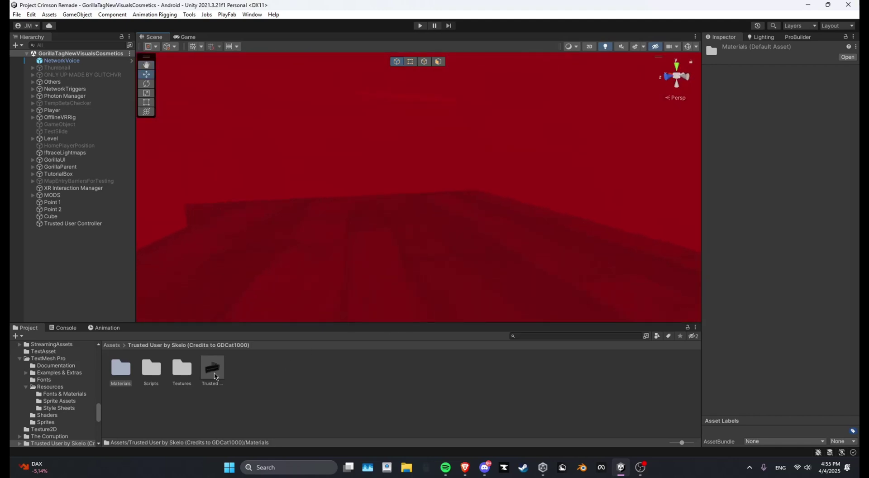
- Add the Trusted User Prefab to the scene and expand it to show its child objects
drag(215, 377, 203, 294)
right_drag(457, 191, 475, 192)
key(s)
key(q)
click(33, 67)
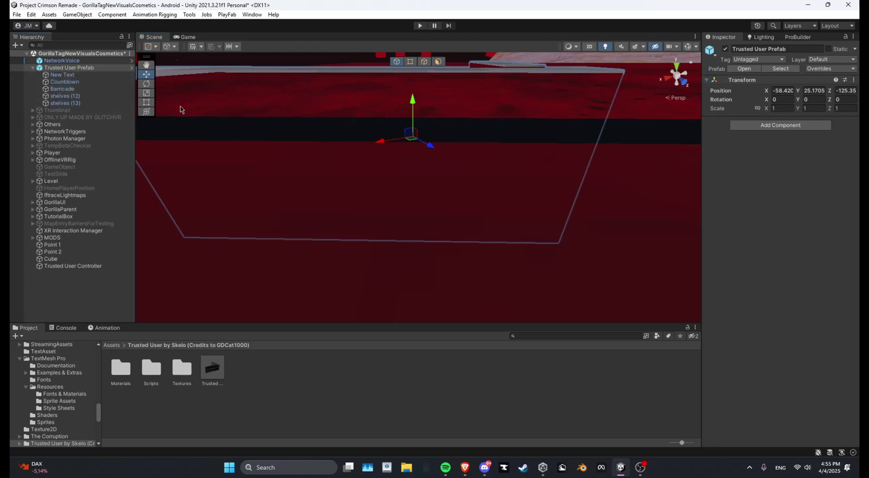
right_drag(250, 109, 258, 105)
key(e)
- Move the prefab's five child objects, New Text through shelves (13), together along the red axis
shift+click(65, 95)
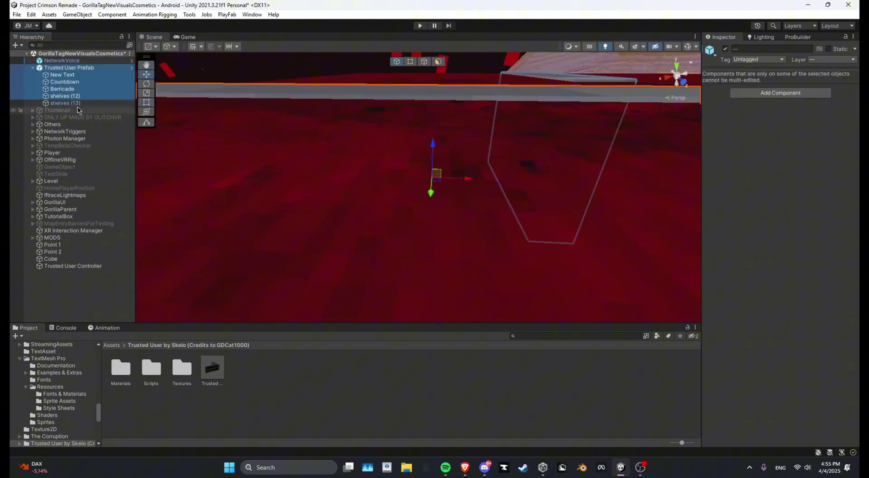
click(63, 103)
shift+click(61, 75)
right_drag(423, 152, 469, 142)
key(q)
key(s)
drag(455, 144, 559, 146)
right_drag(558, 145, 362, 108)
key(f)
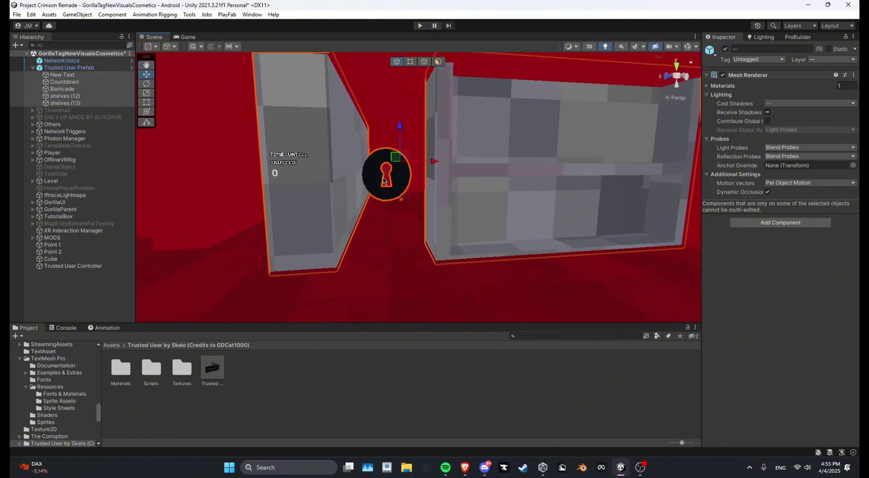
- Collapse the prefab in the hierarchy and deactivate the existing Trusted User Controller object
click(32, 68)
click(68, 230)
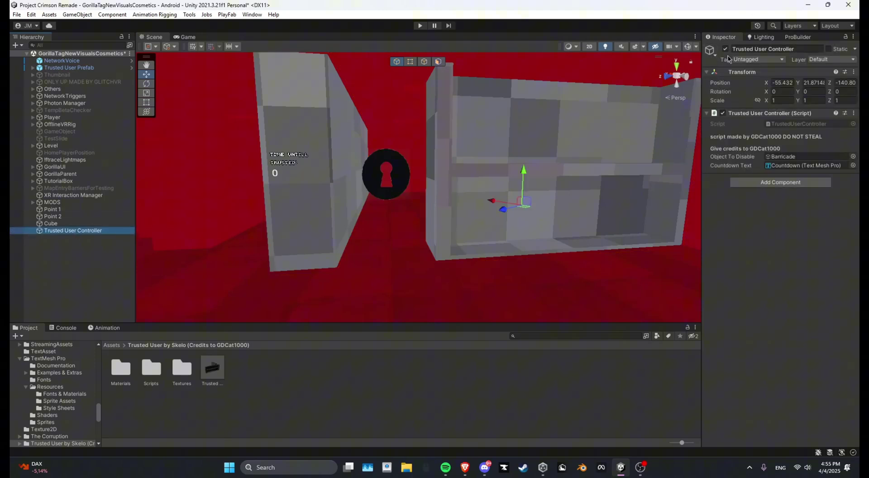
click(725, 49)
- Create an empty object in the scene and name it Trusted User Controller
click(15, 44)
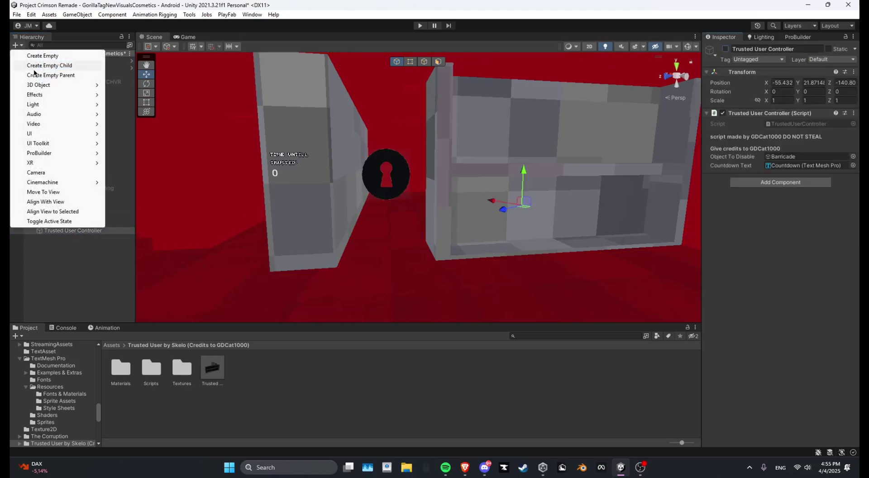
click(47, 53)
text(Trusted)
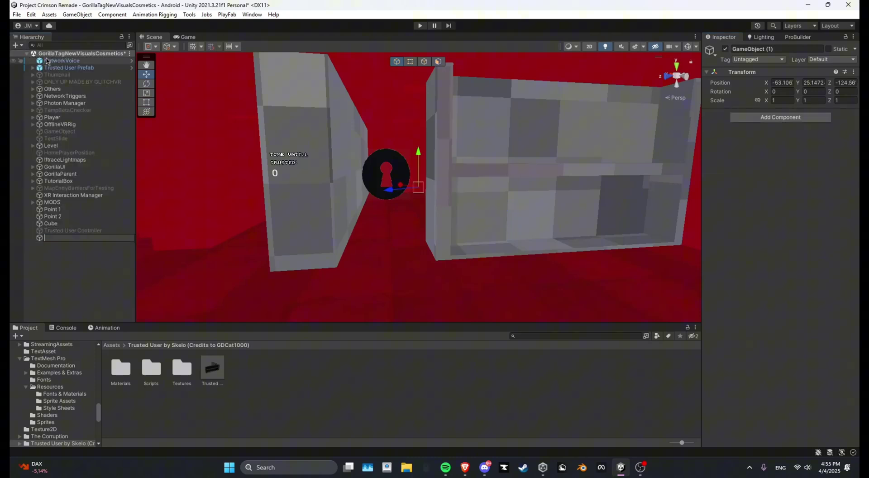
text( User Controller)
key(Return)
- Attach the TrustedUserController script from the package's Scripts folder to the new Trusted User Controller object
double_click(156, 369)
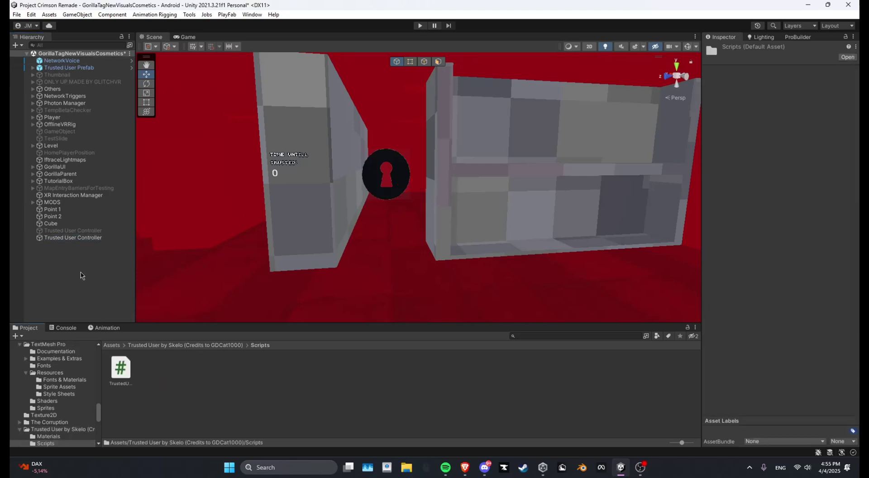
click(73, 237)
drag(120, 369, 784, 221)
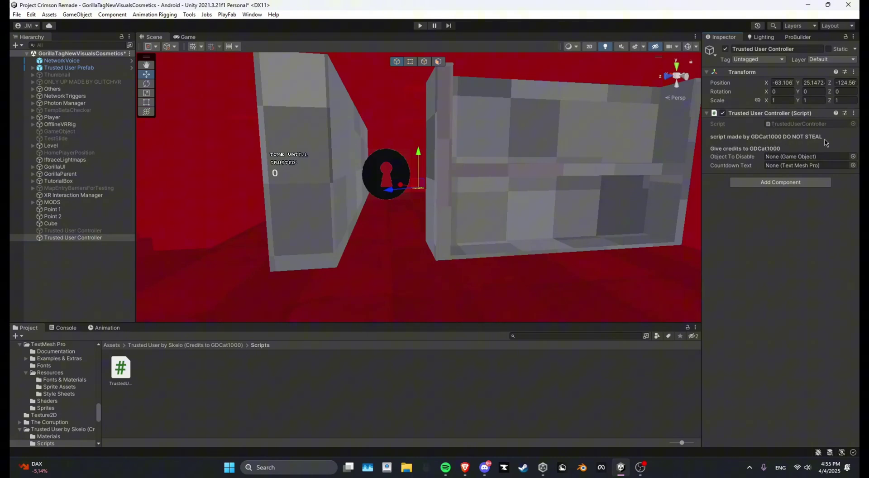
- Assign Barricade as the script's Object To Disable and Countdown as its Countdown Text
right_drag(466, 174, 562, 196)
mouse_move(426, 210)
right_down()
mouse_move(419, 207)
mouse_move(442, 211)
right_up()
alt+drag(442, 211, 632, 215)
alt+drag(526, 190, 475, 181)
right_drag(474, 180, 441, 200)
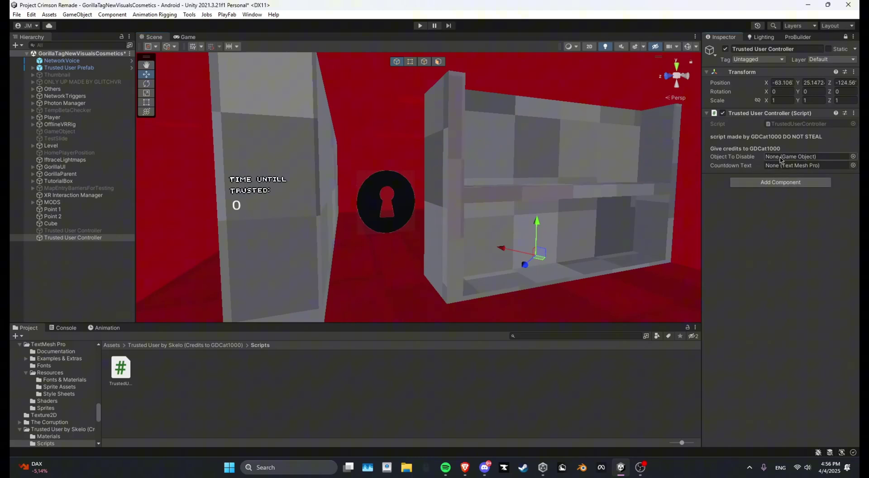
click(32, 68)
drag(63, 88, 784, 160)
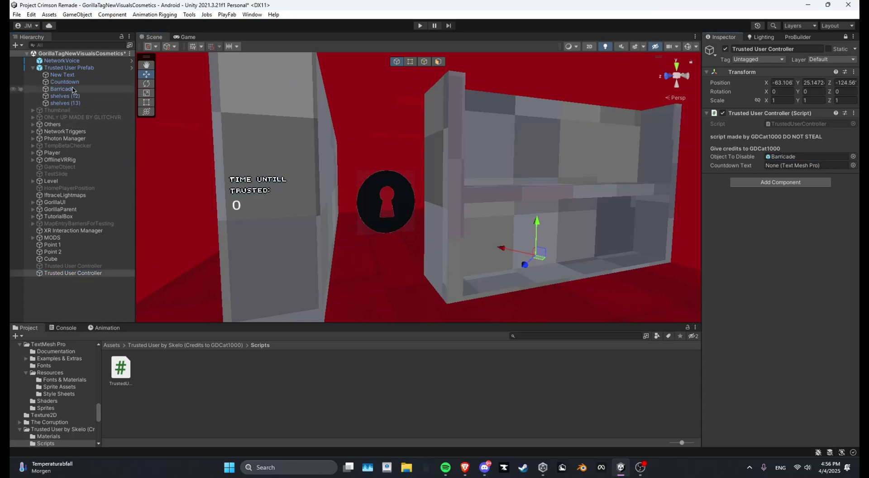
drag(68, 82, 797, 182)
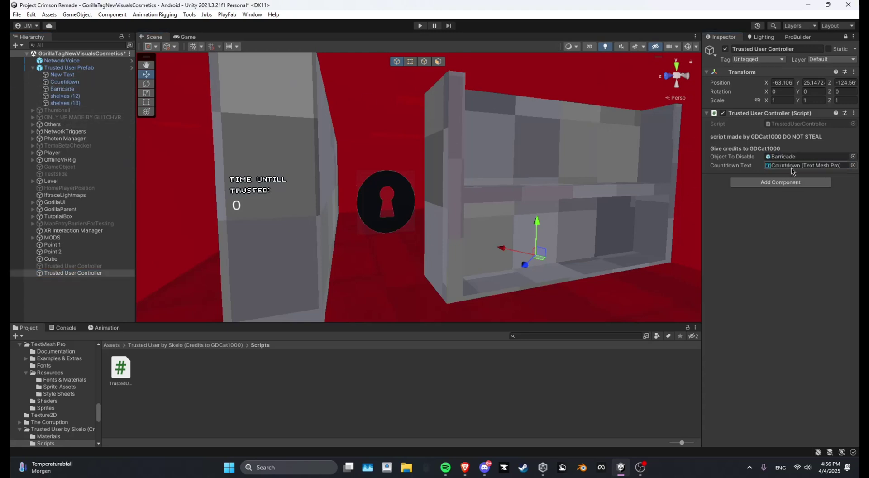
click(65, 81)
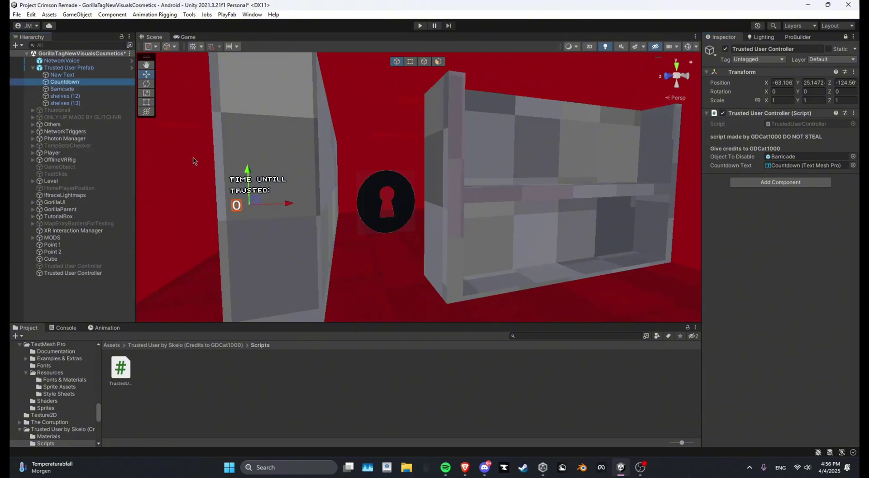
click(532, 431)
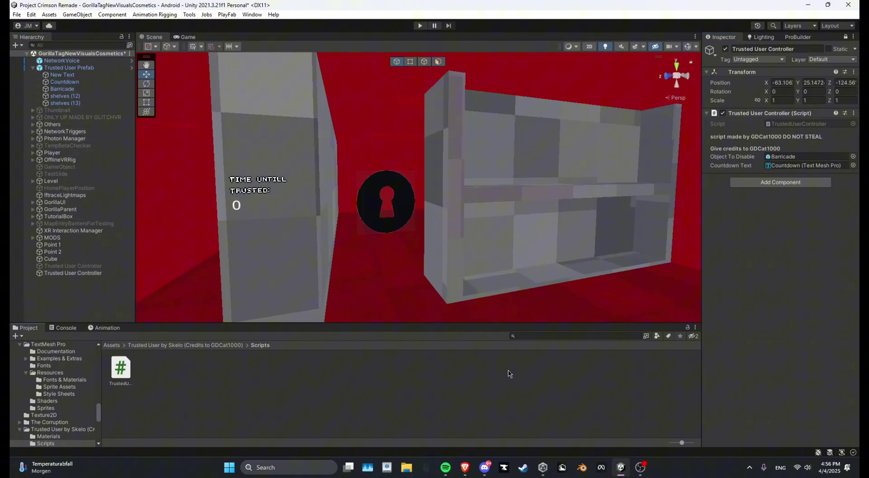
- Open the TrustedUserController script for editing in Visual Studio and set its StartingTime constant to 5000
key(s)
right_drag(340, 294, 335, 279)
right_drag(459, 212, 478, 217)
key(w)
right_drag(694, 159, 628, 163)
click(853, 113)
click(800, 222)
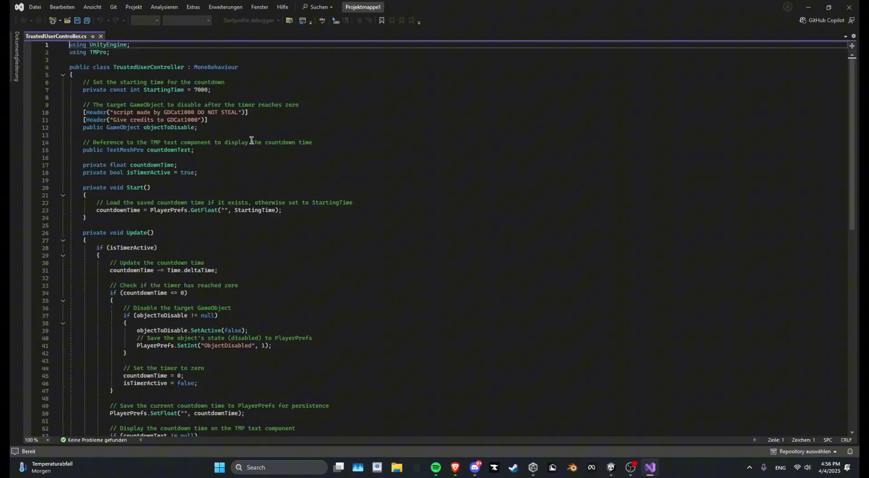
click(198, 90)
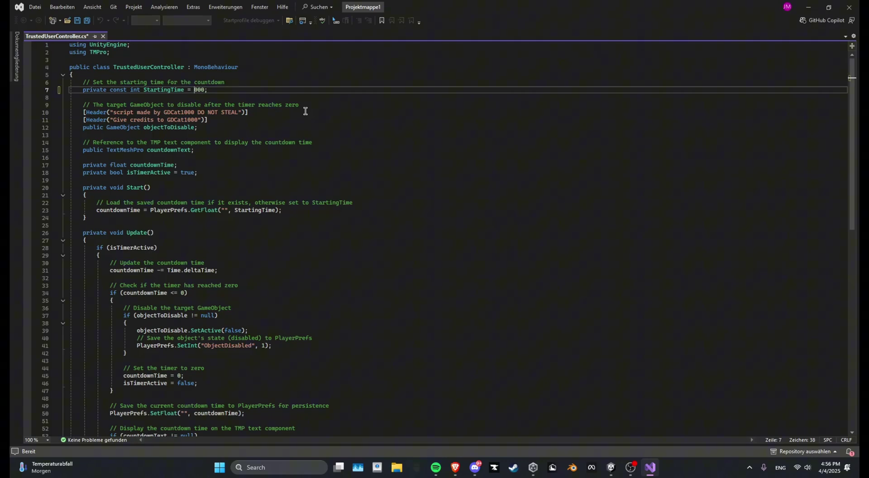
text(1)
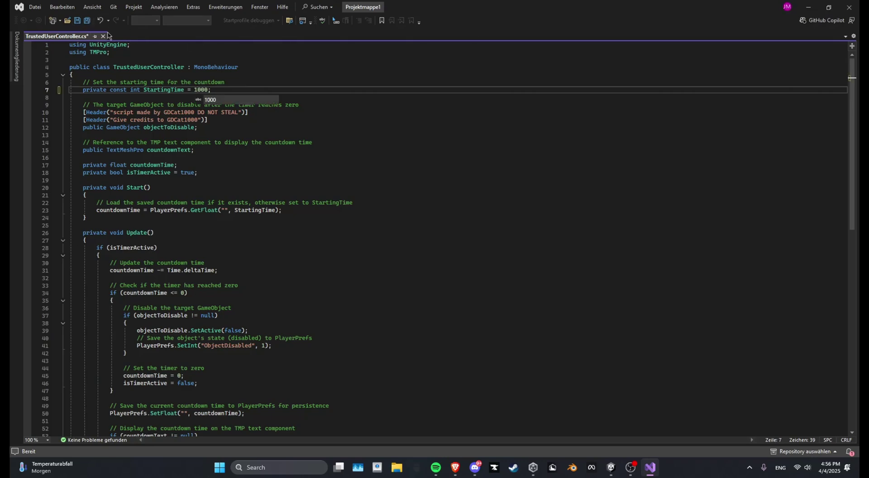
key(BackSpace)
text(5)
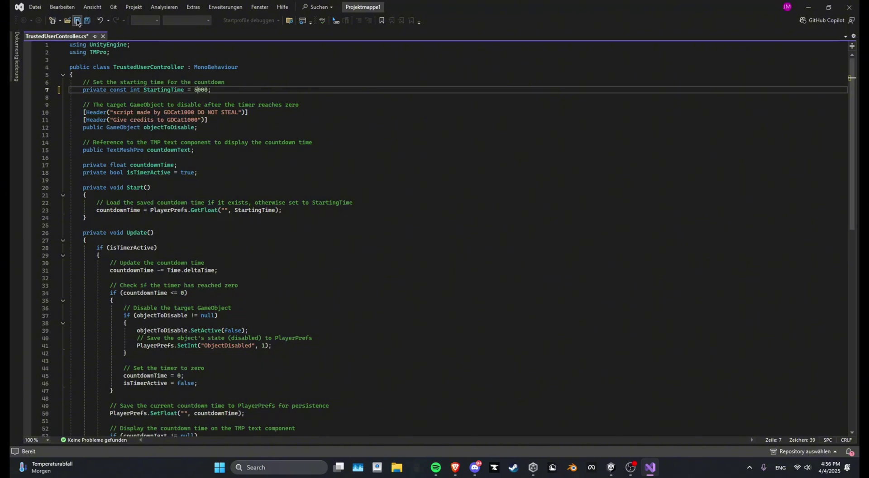
- Return to Unity, go back to the root Assets folder and save the scene
key(alt+Tab)
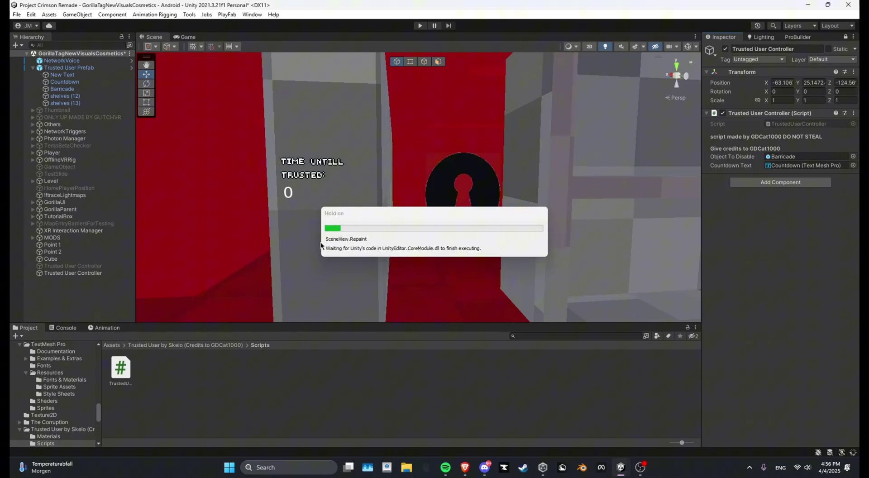
click(111, 345)
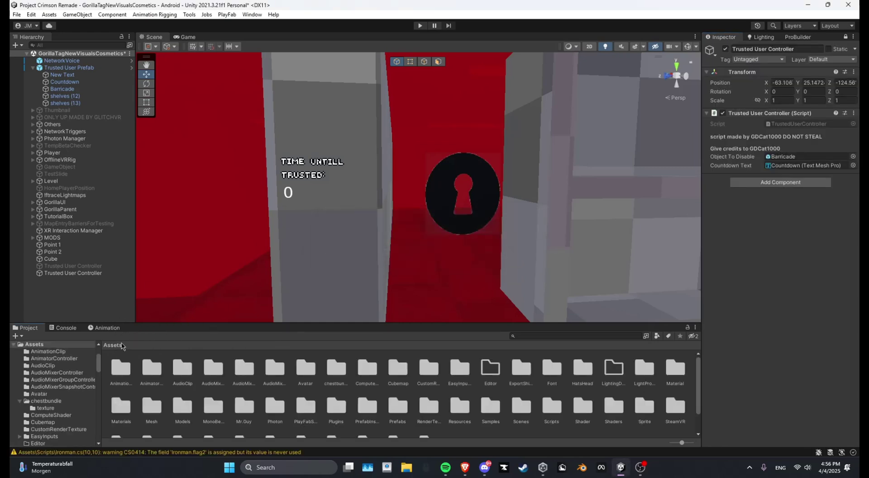
click(19, 14)
click(39, 59)
- Run the game in play mode and check the trusted-user countdown in the Scene view
click(419, 25)
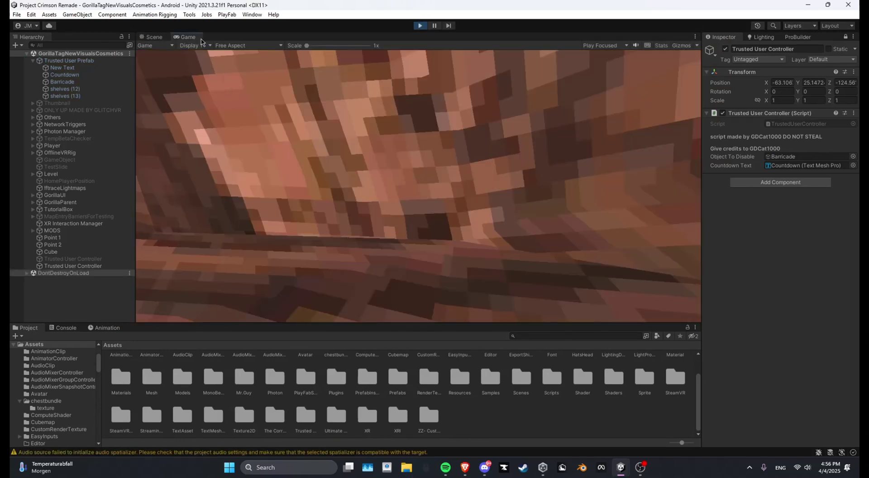
click(151, 36)
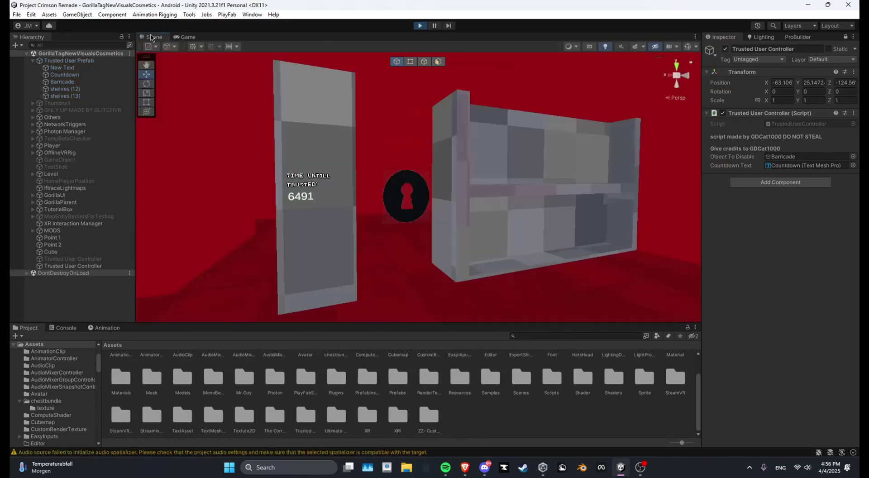
mouse_move(430, 186)
right_down()
mouse_move(327, 192)
mouse_move(442, 189)
right_up()
- Unlock the Inspector and activate Level's city object to inspect the shelf area in the running game, ending play mode when done
click(71, 175)
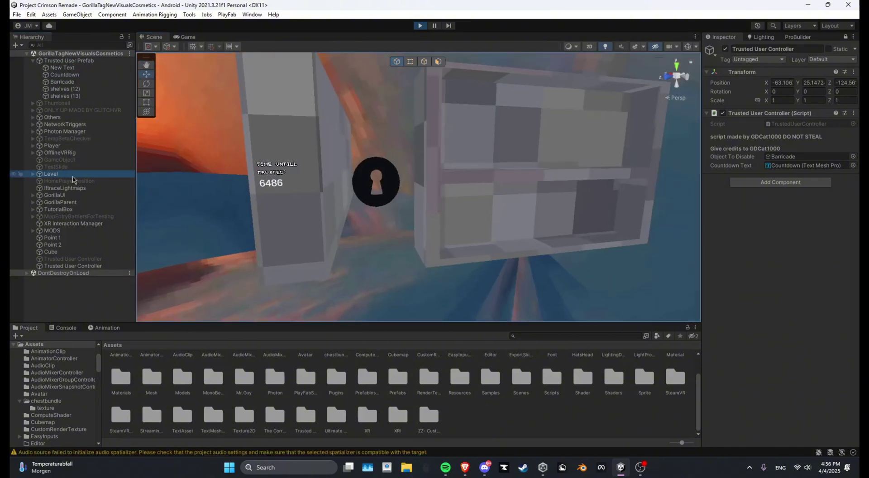
click(32, 175)
click(66, 225)
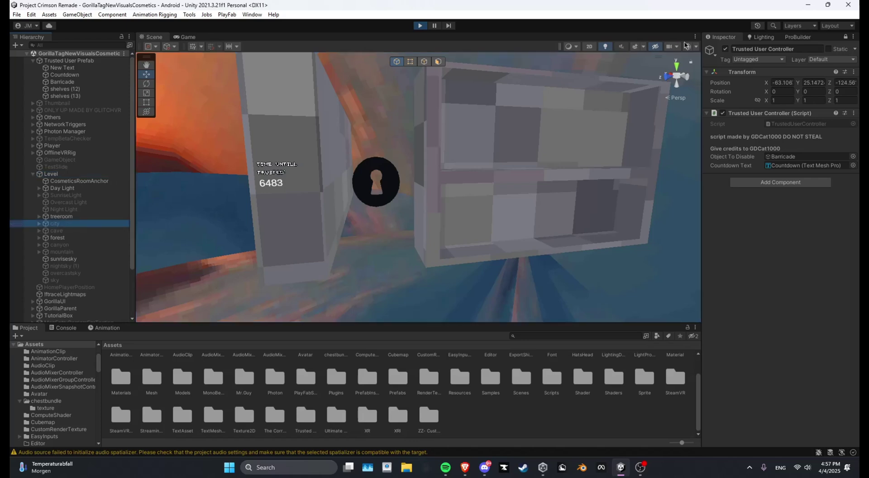
click(846, 37)
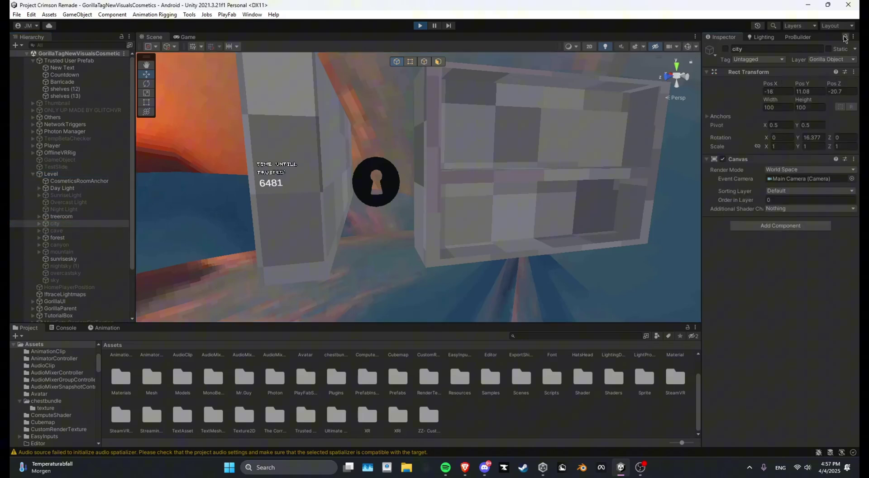
click(725, 49)
click(505, 419)
right_drag(562, 295, 441, 181)
click(420, 26)
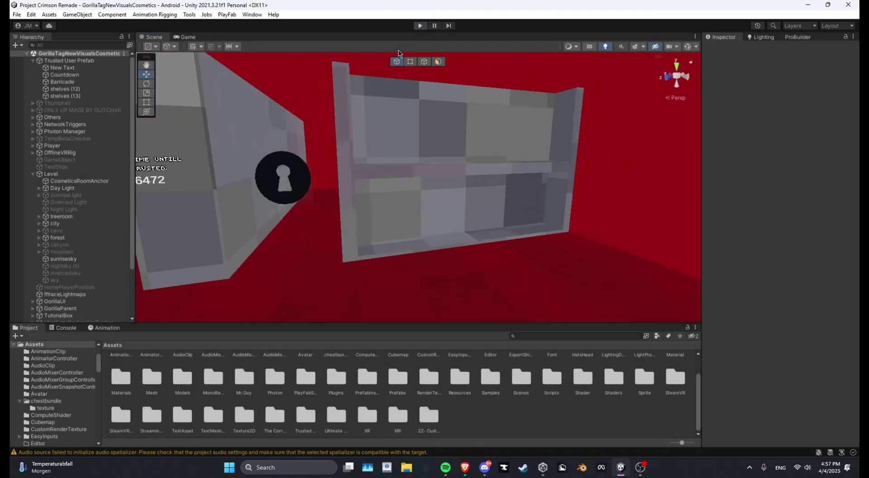
- Put the Barricade's Box Collider into edit mode and examine how it blocks the passage between the shelves
click(291, 182)
click(292, 182)
key(f)
click(774, 280)
right_drag(569, 179, 318, 146)
right_drag(498, 187, 533, 215)
key(s)
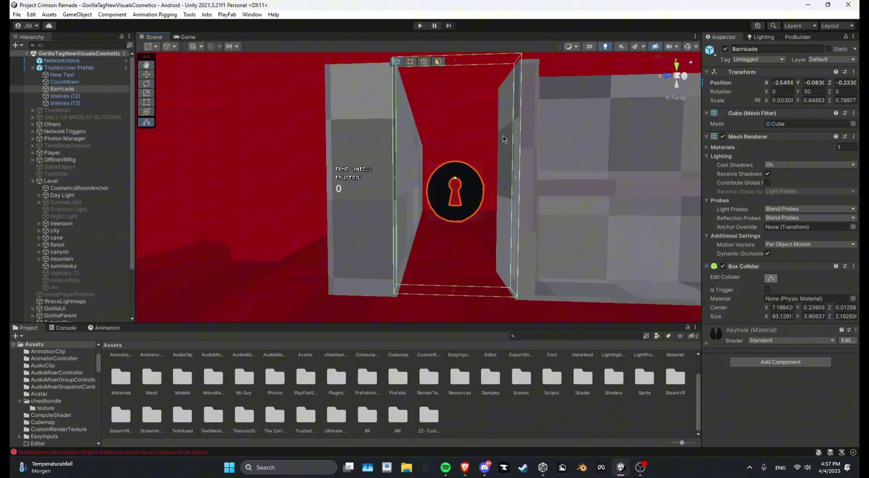
click(475, 156)
right_drag(441, 181, 470, 189)
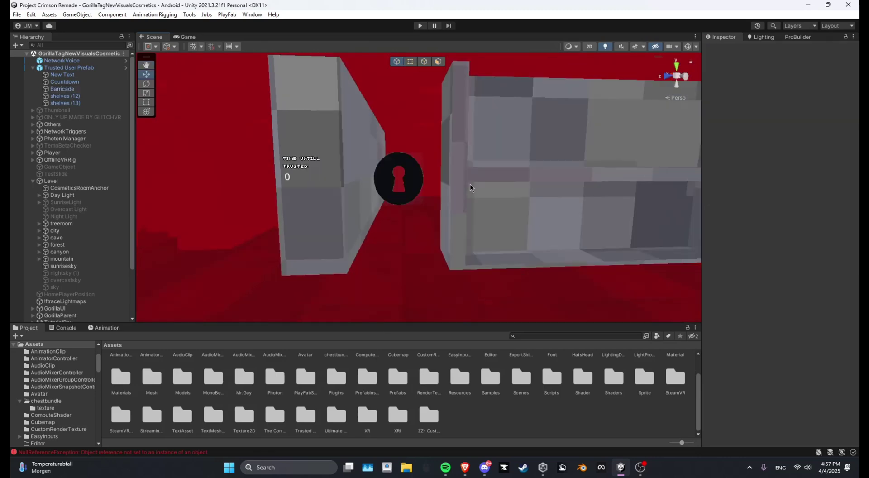
right_drag(527, 204, 506, 203)
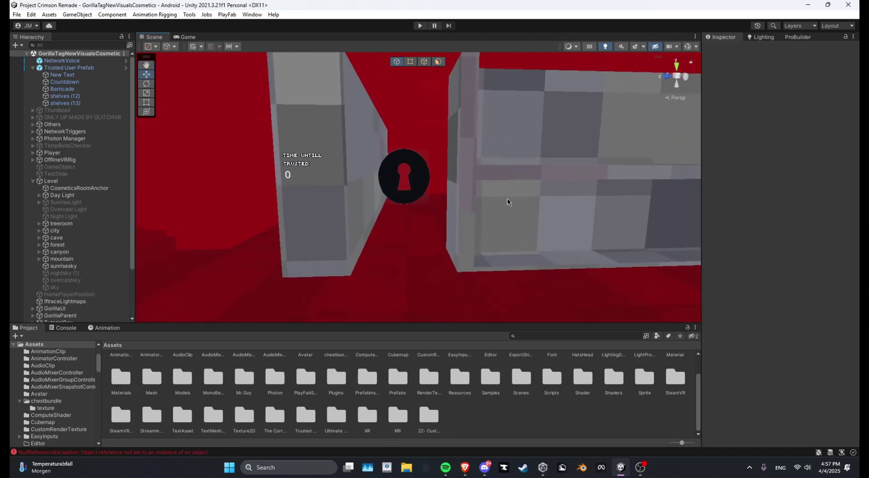